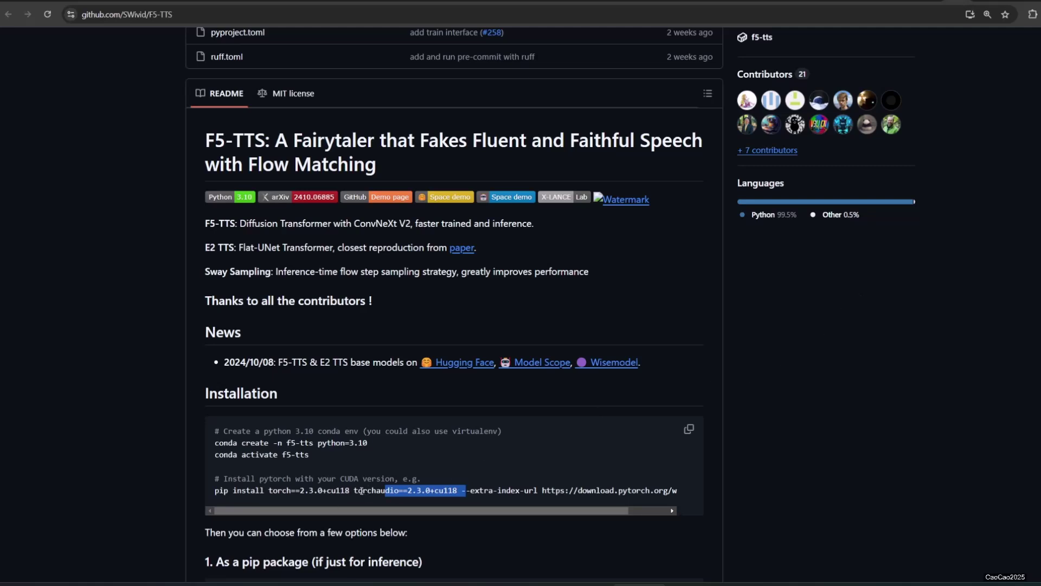
Switch to Pinokio and open the e2-f5-tts page among the verified scripts available to discover.
click(262, 489)
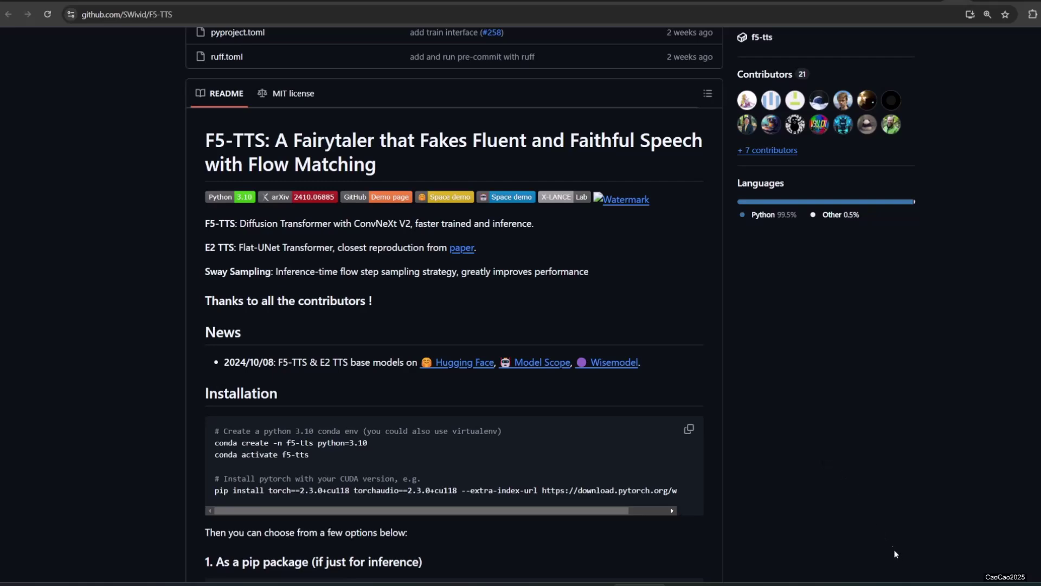
click(923, 585)
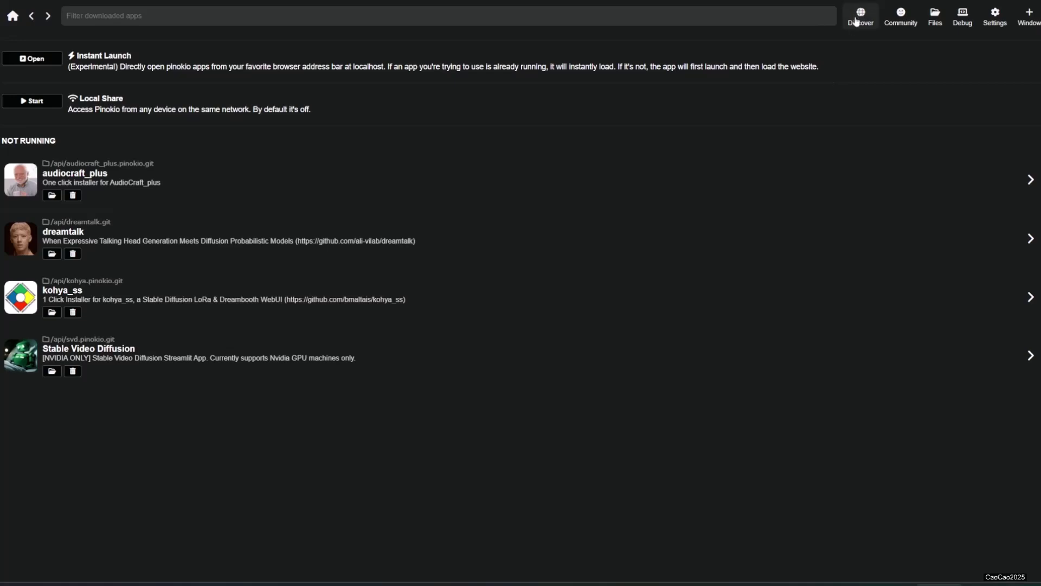
click(861, 15)
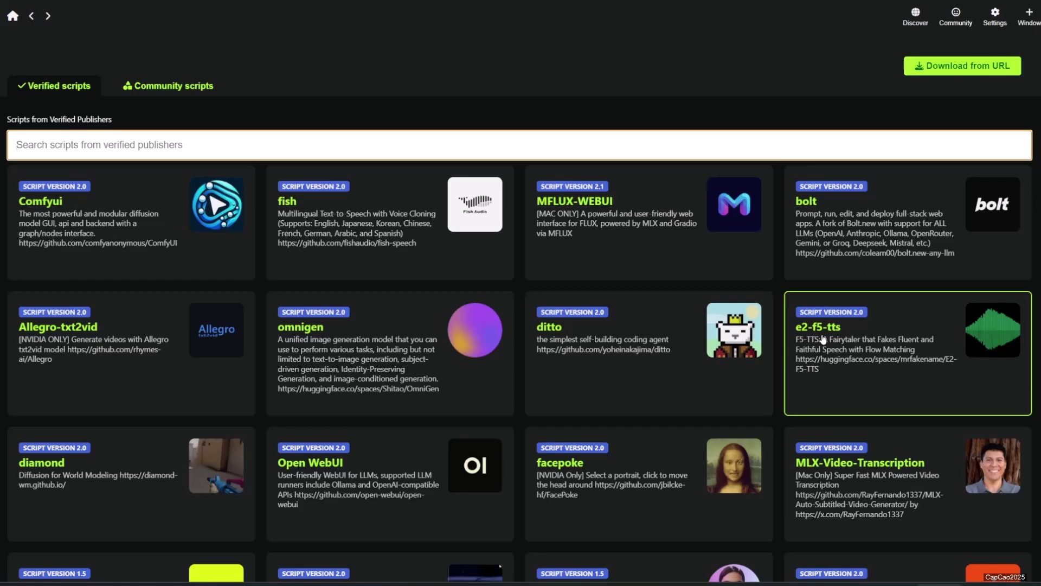
click(822, 338)
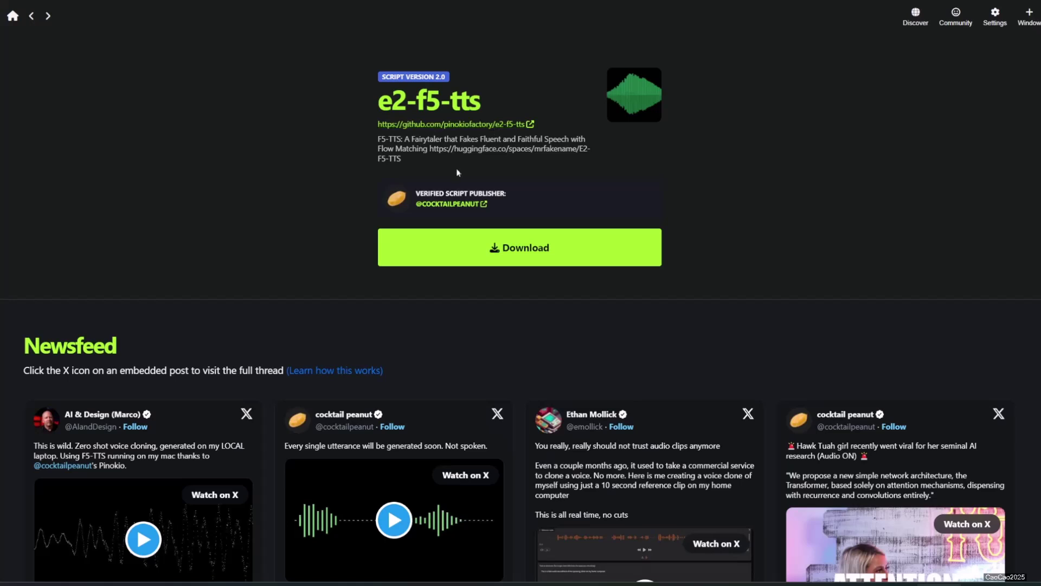
Download e2-f5-tts as e2-f5-tts.git, installing the missing cloudflared dependency, and install the app.
click(470, 255)
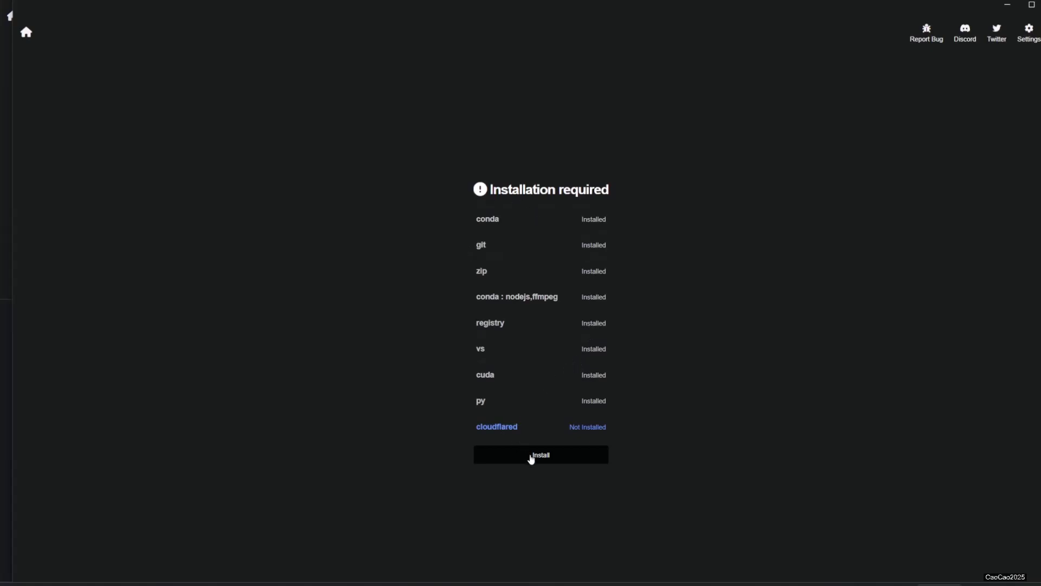
click(531, 458)
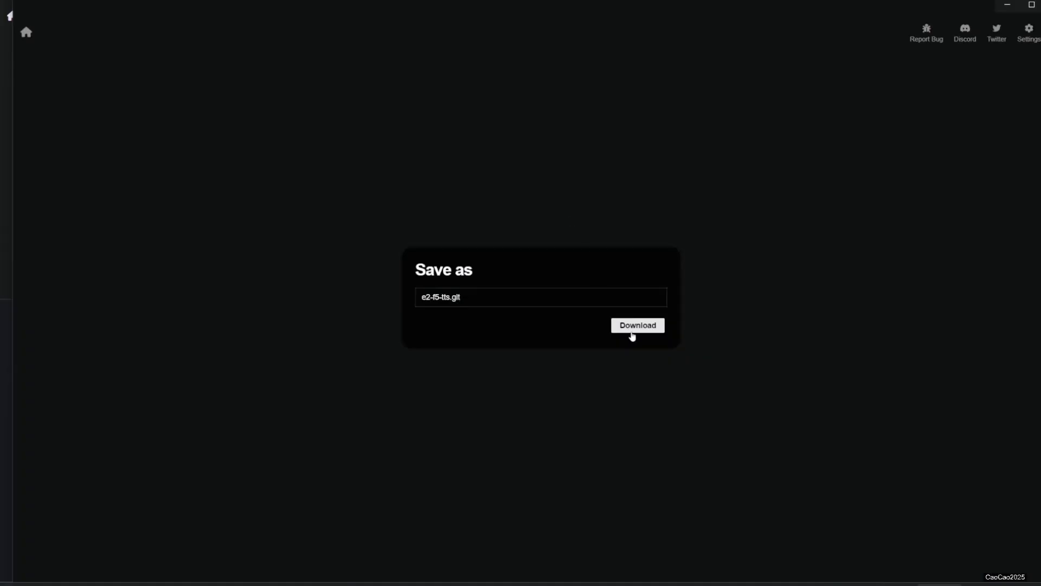
click(632, 332)
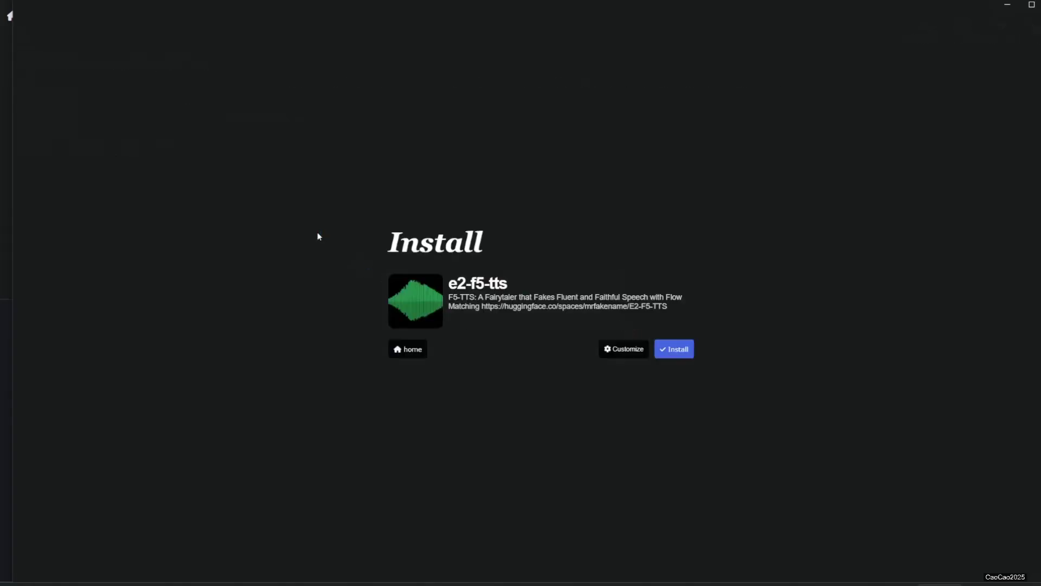
click(672, 349)
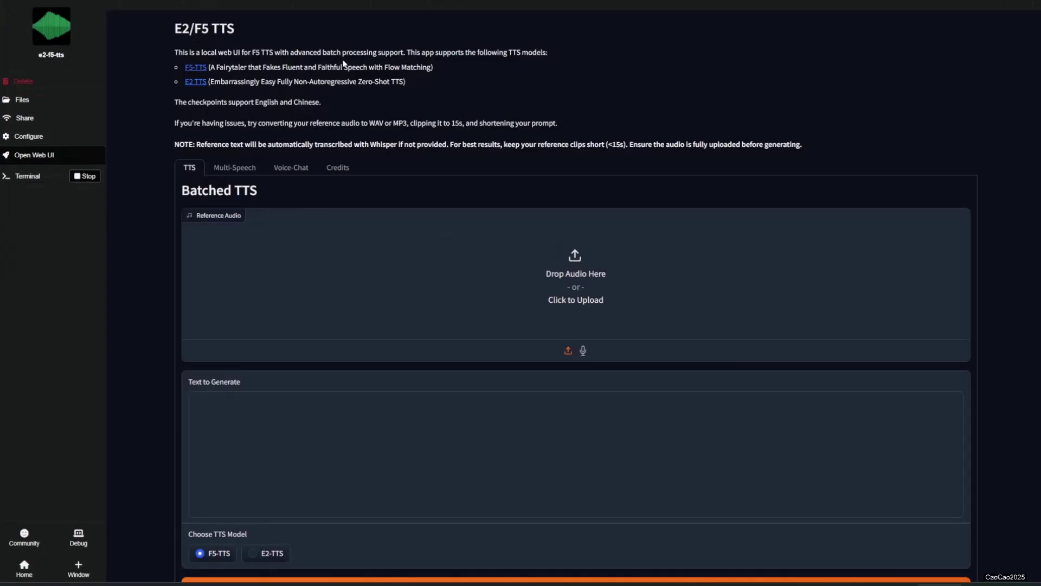
Load a short voice clip as the Batched TTS reference audio and play it back.
drag(318, 67, 435, 70)
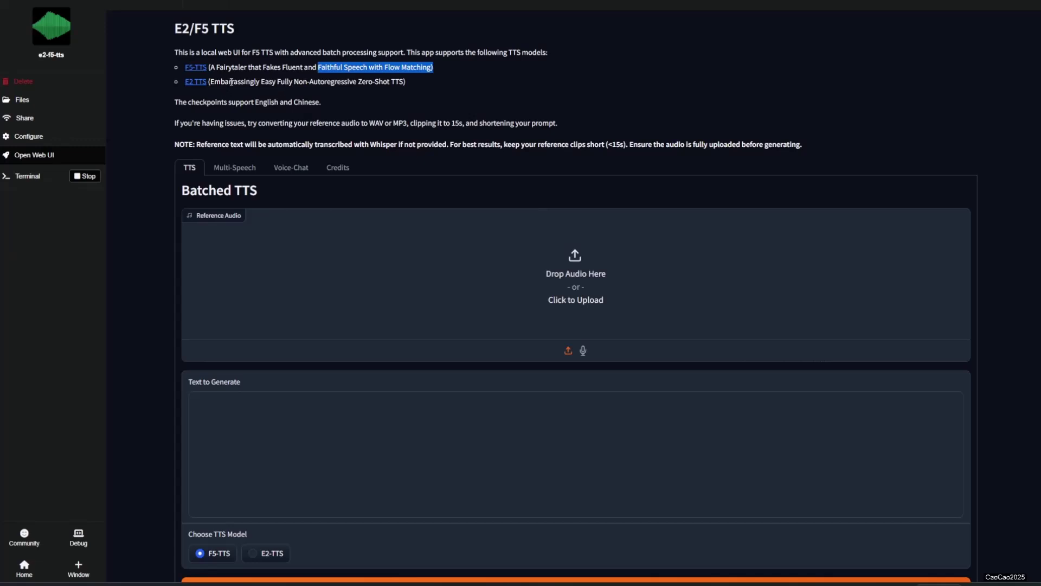
drag(241, 82, 386, 83)
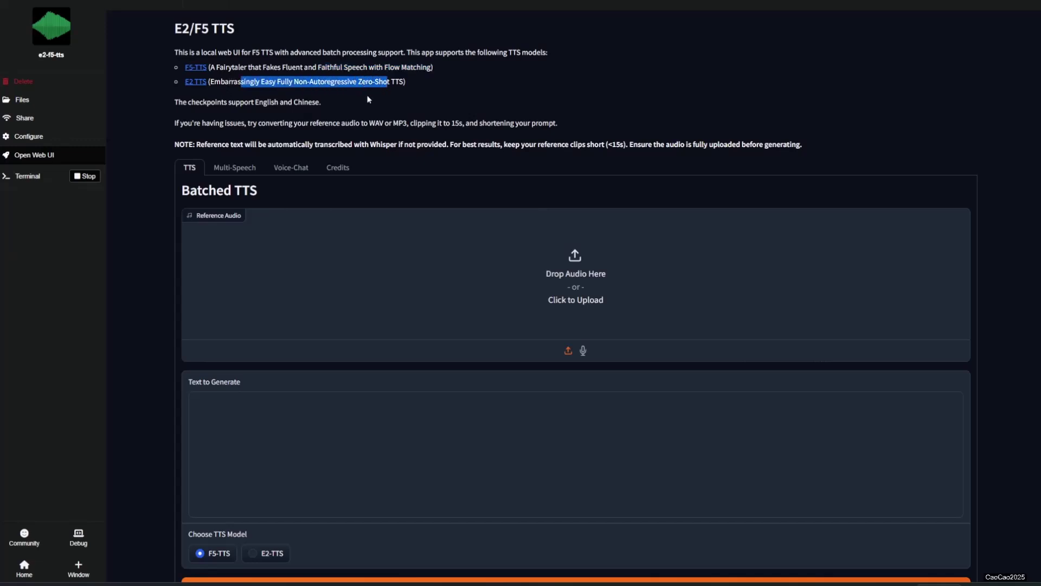
drag(302, 132, 415, 282)
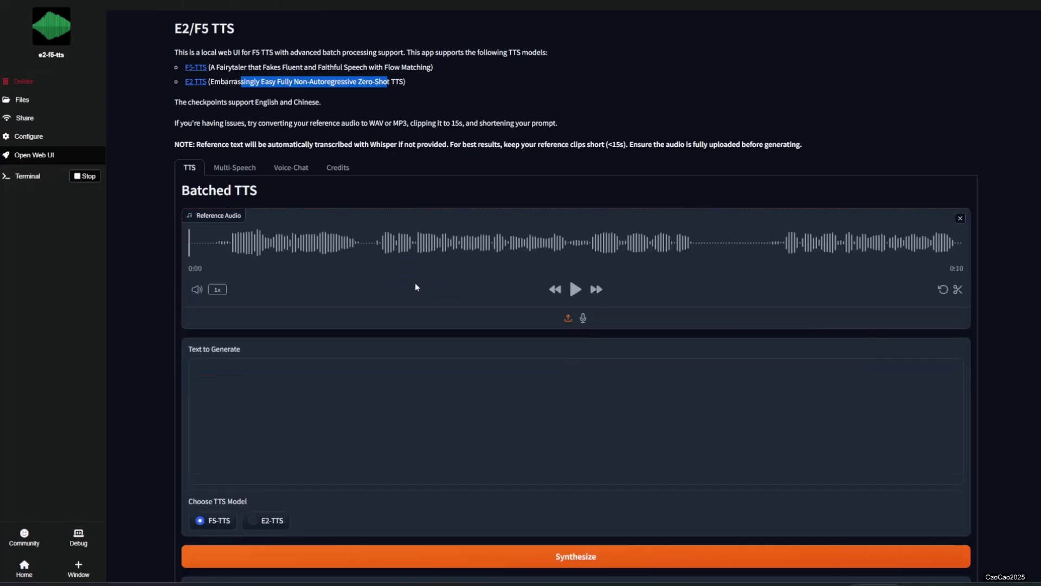
click(575, 289)
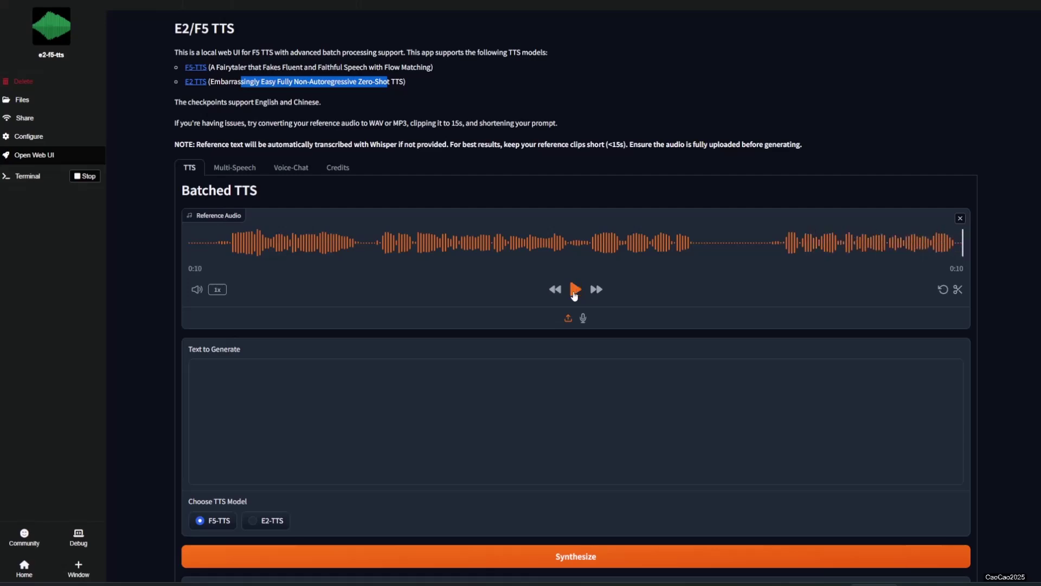
Enter a short greeting introducing the speaker and the voice-clip test, synthesize it with F5-TTS, and play the result.
click(548, 387)
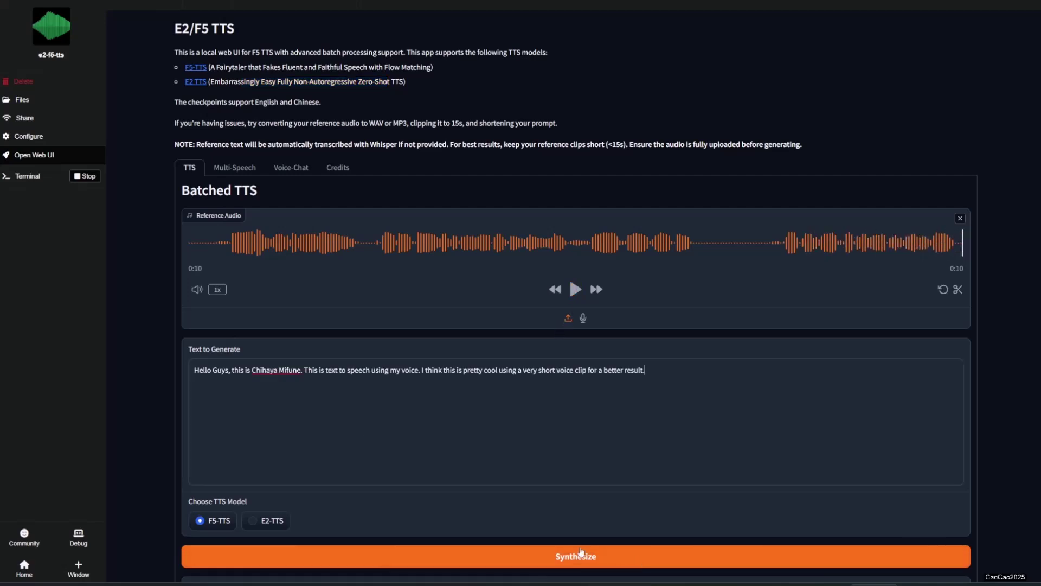
click(461, 552)
click(576, 470)
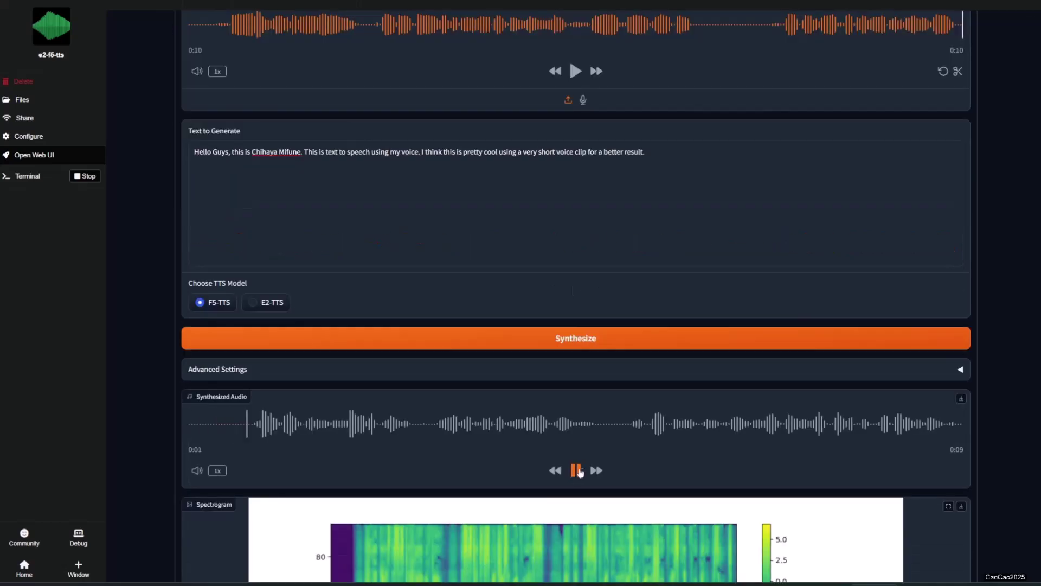
scroll(578, 464, up, 1)
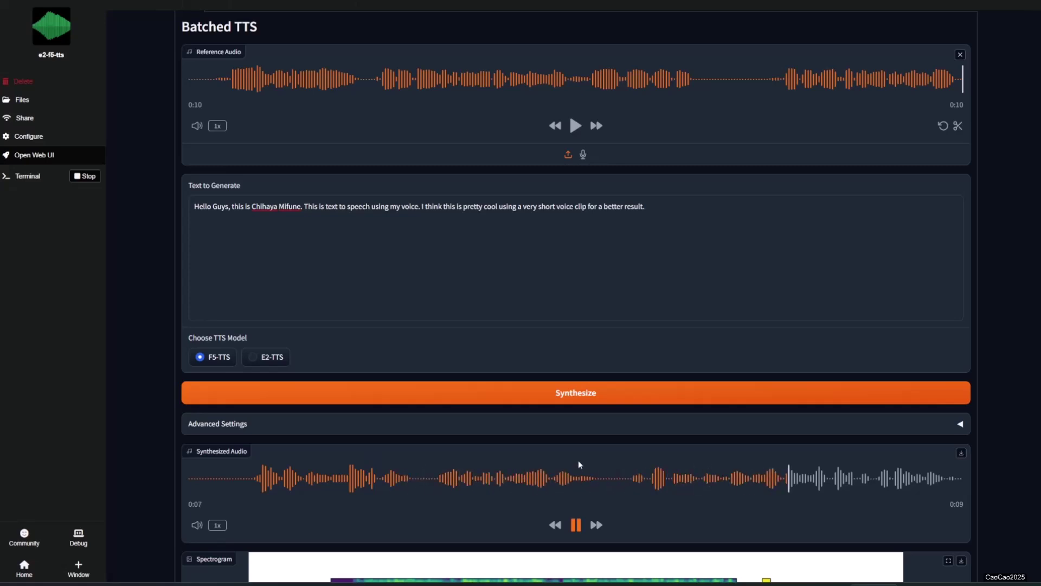
Synthesize the text beginning "I think this is a very good and fast way to generate text to speech" and play the result.
scroll(578, 460, down, 4)
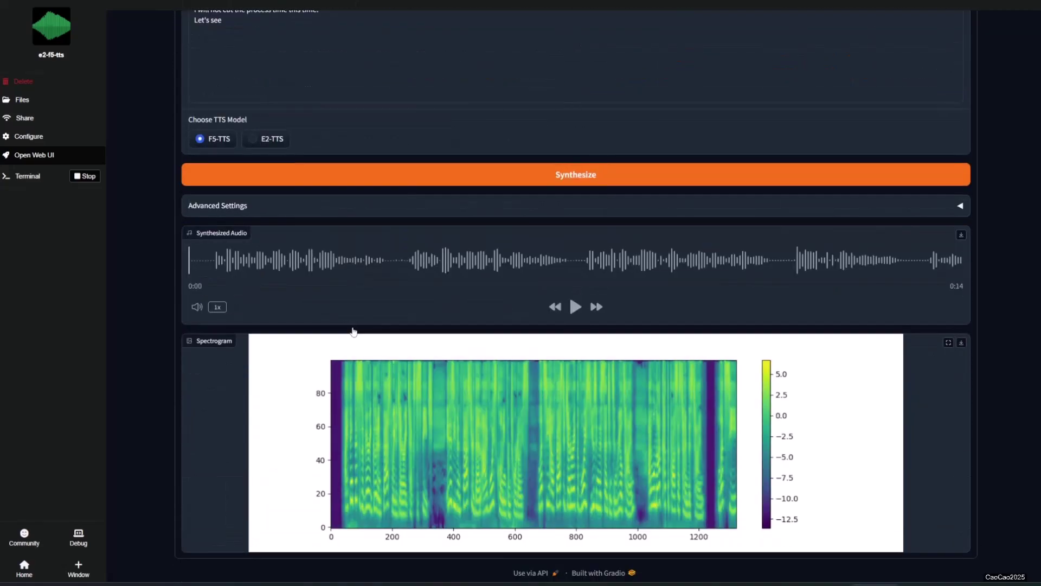
scroll(354, 331, up, 3)
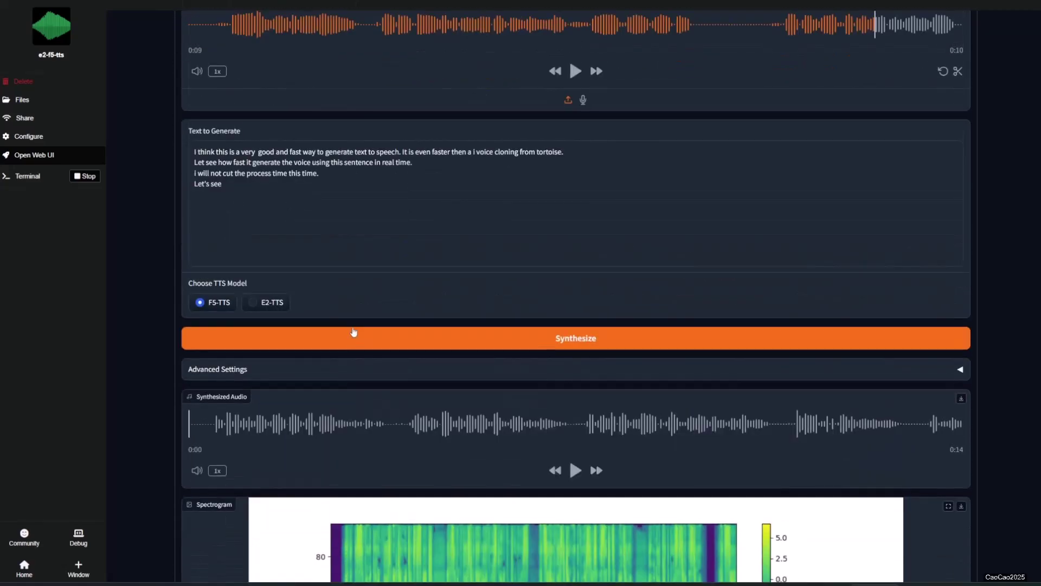
click(576, 474)
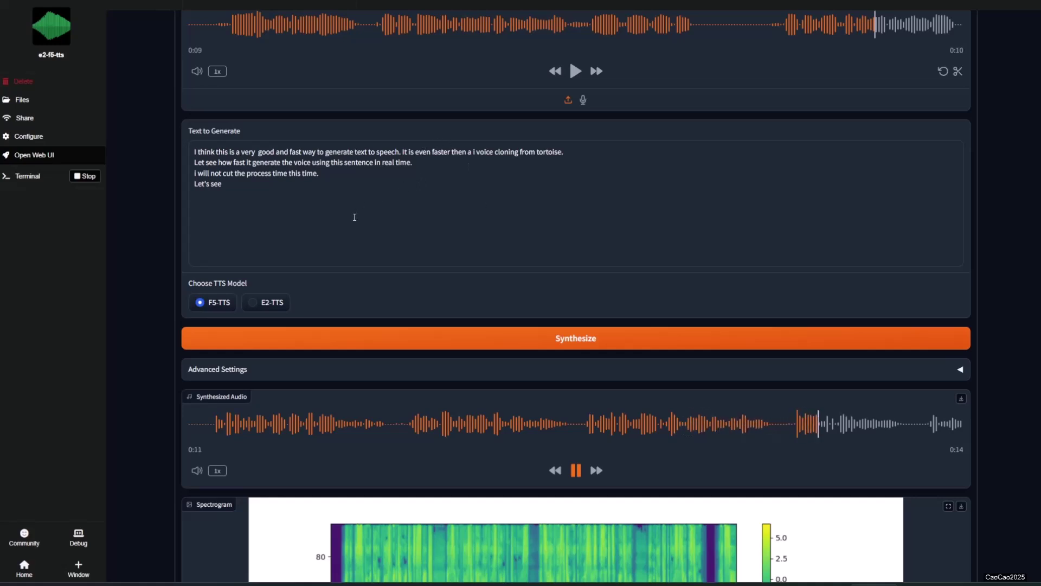
Replace the text with a long passage starting "this long sentence is generate less then 10 second.", synthesize it, and play the result.
drag(355, 217, 134, 141)
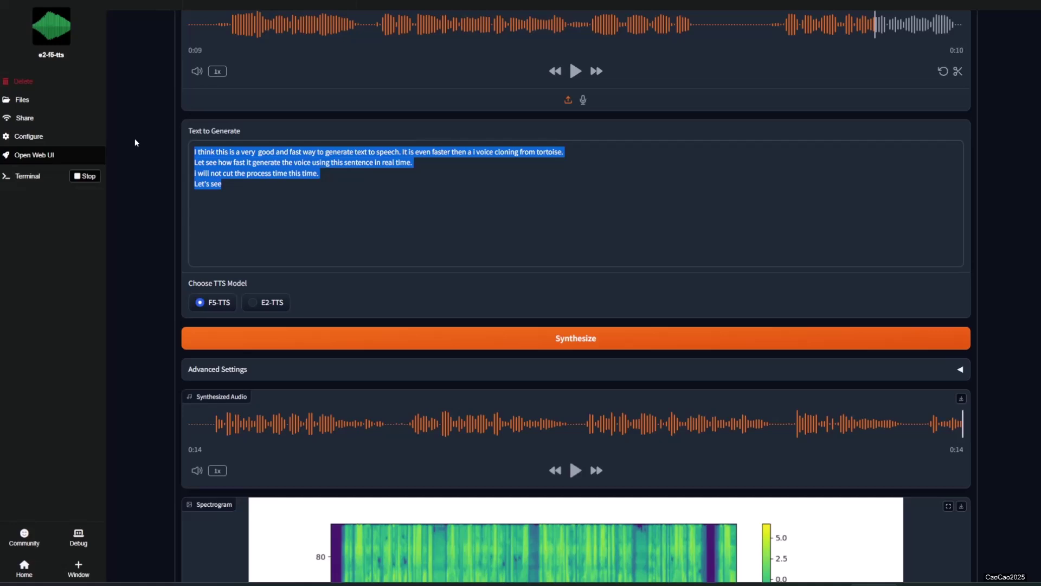
text(this long sentence is generate less then 10 second.)
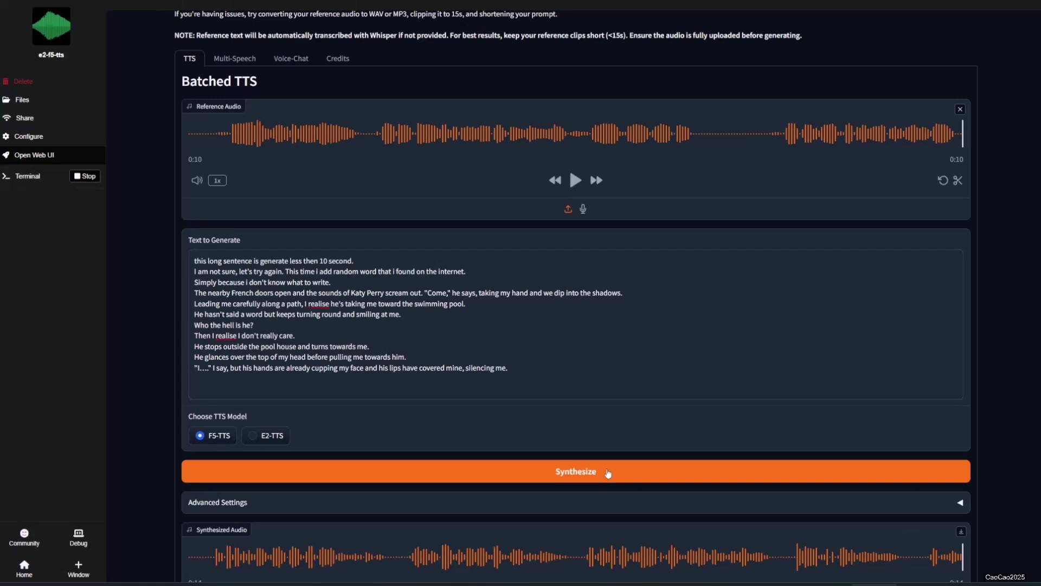
click(608, 472)
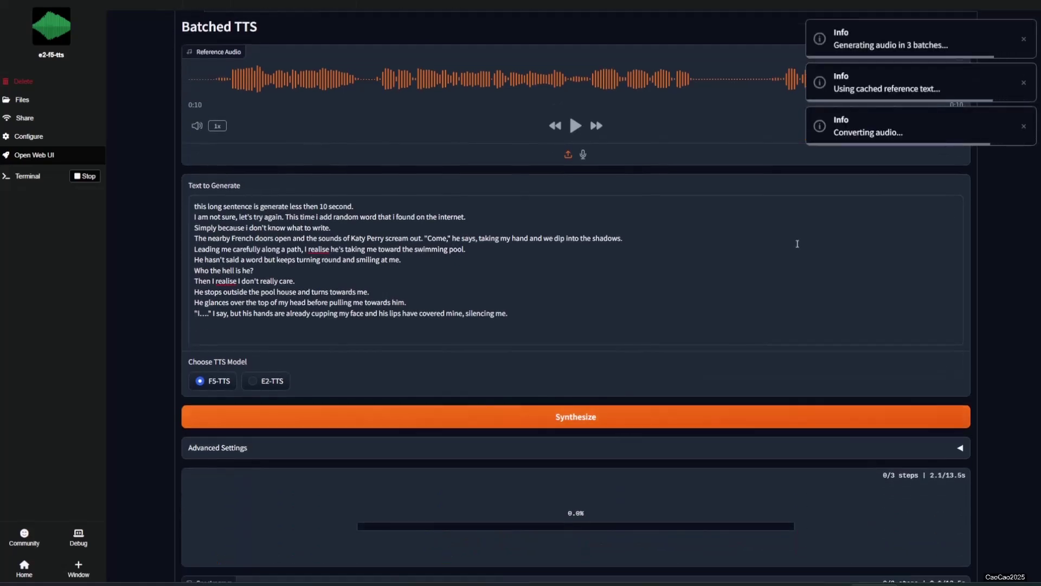
scroll(786, 433, down, 2)
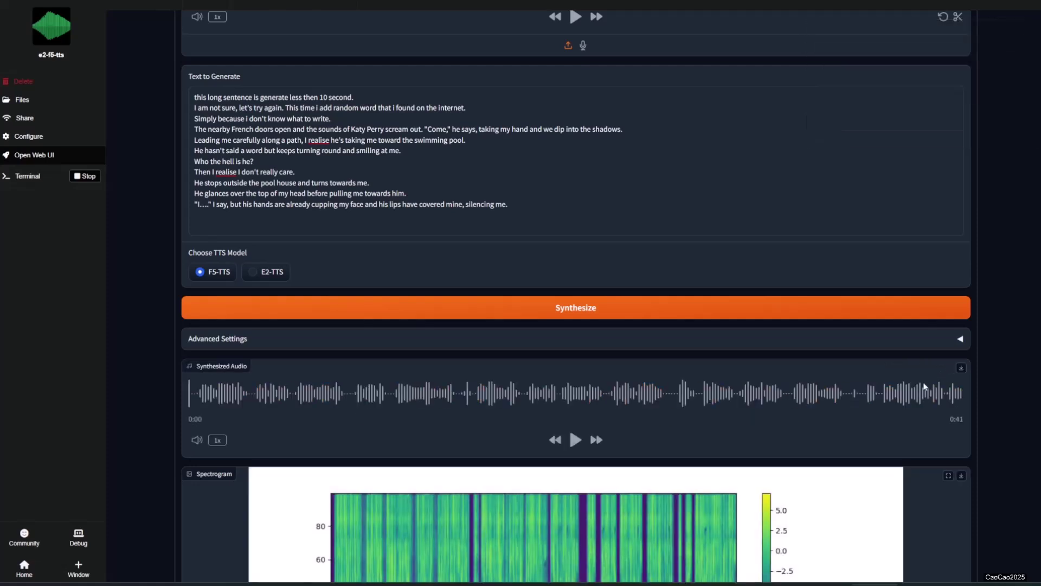
click(573, 440)
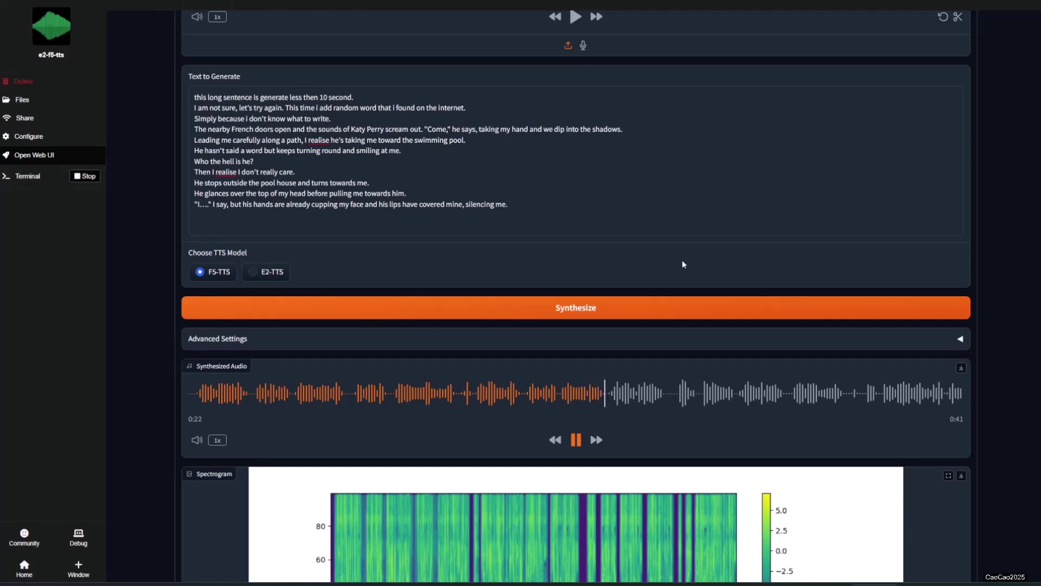
scroll(682, 263, up, 2)
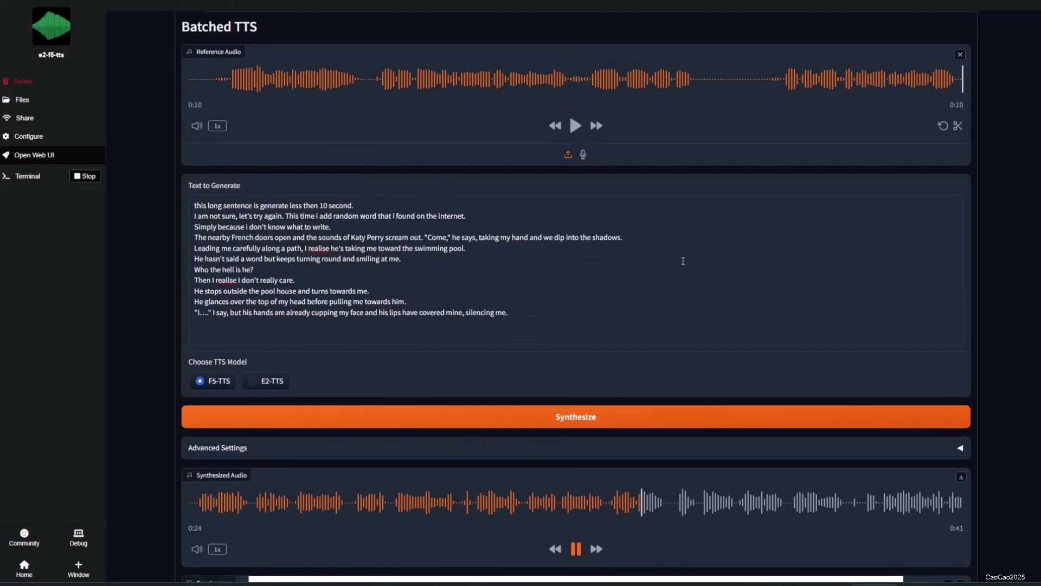
Synthesize the text "41 second voice generated in 13 second. This is great. Really great." and play the result.
scroll(683, 261, down, 1)
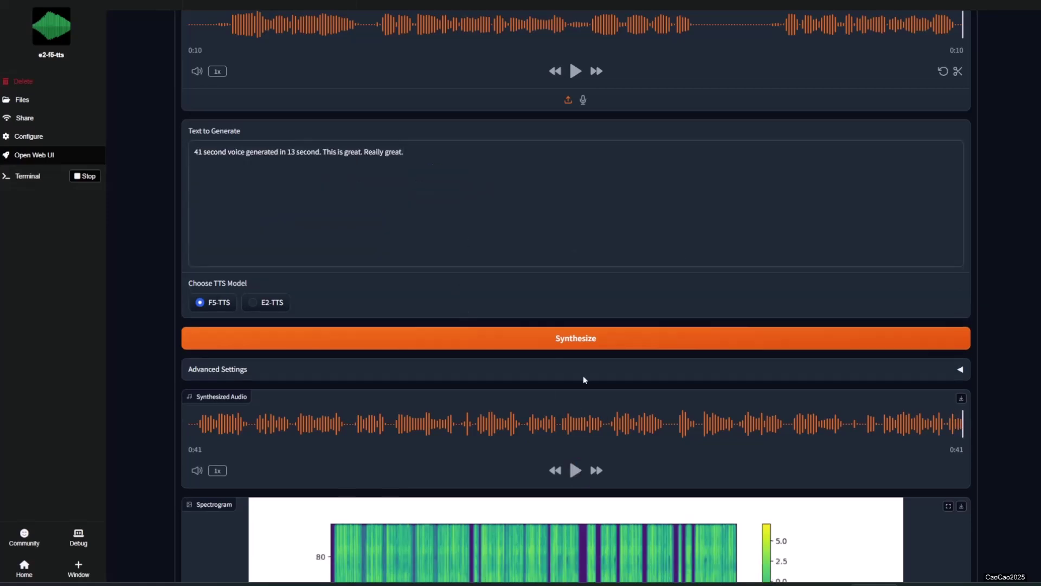
click(549, 344)
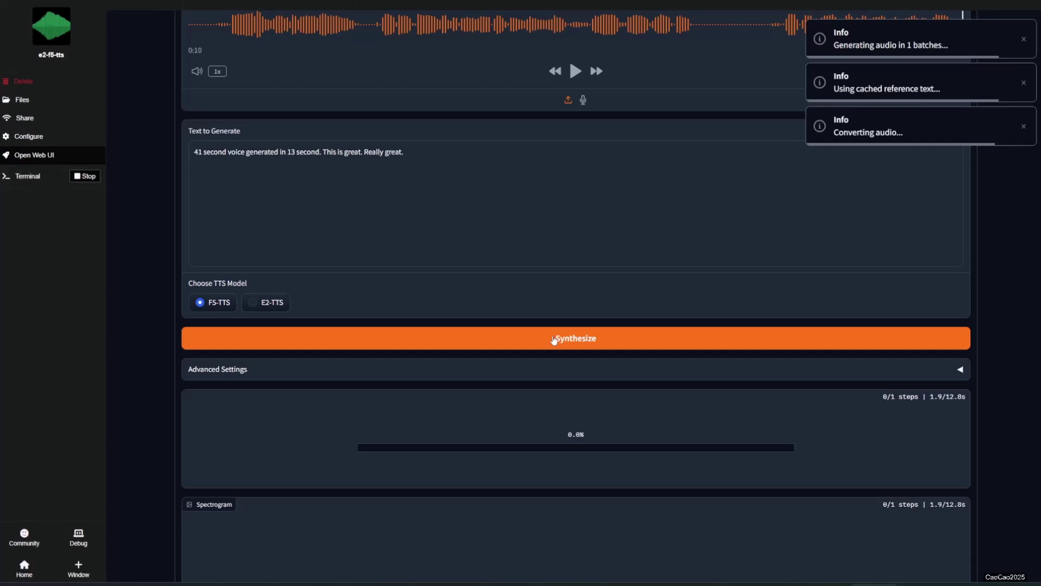
click(576, 470)
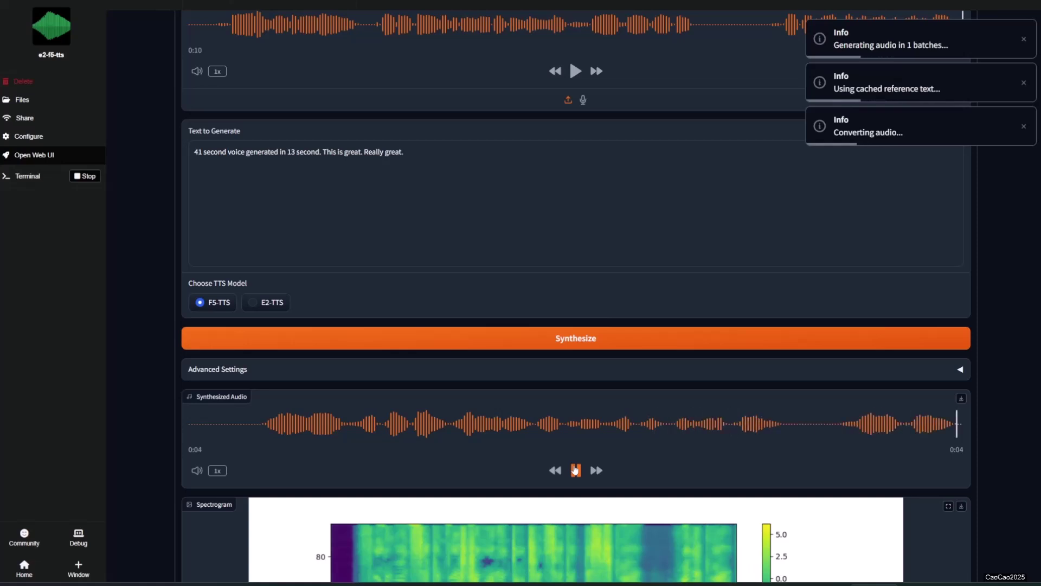
Remove the current reference audio, load a different voice clip in its place, and play it.
scroll(575, 450, up, 5)
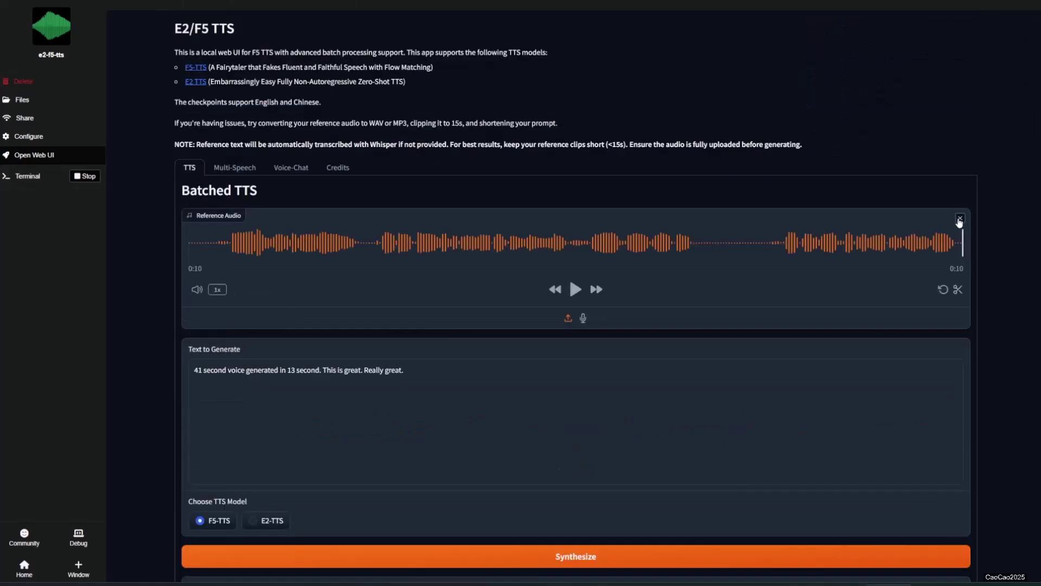
click(955, 225)
drag(462, 285, 458, 288)
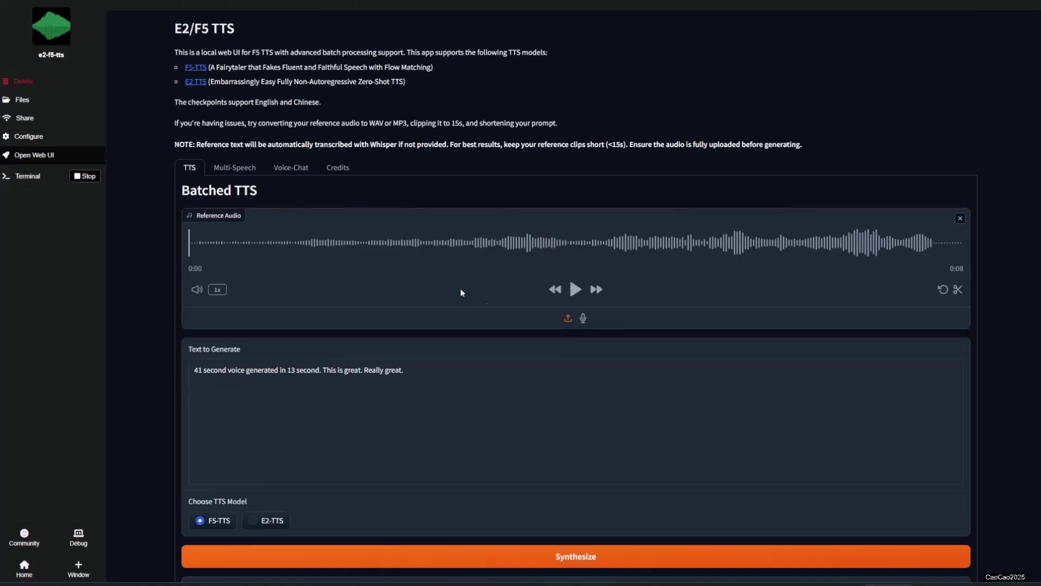
click(576, 289)
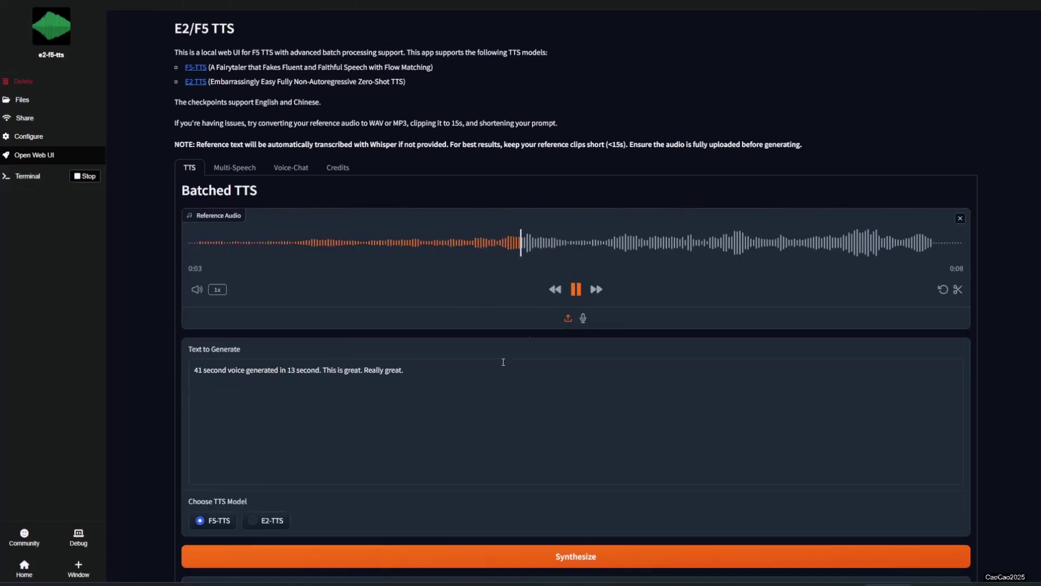
Replace the text with "ok let's try new voice.", synthesize it in the new reference voice, and play the result.
drag(490, 399, 176, 376)
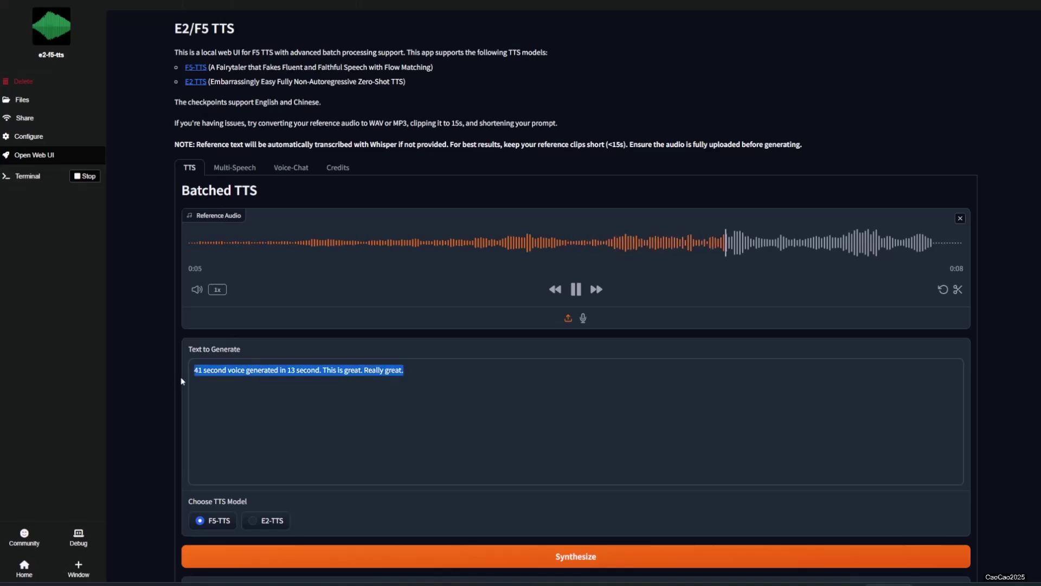
text(ok let's try new voice.)
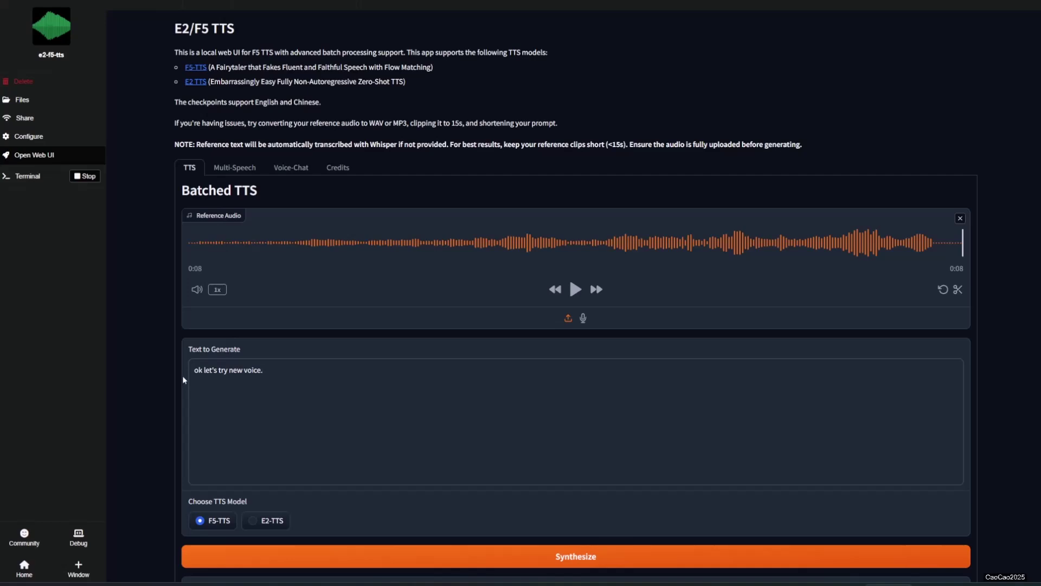
click(304, 556)
scroll(543, 412, down, 1)
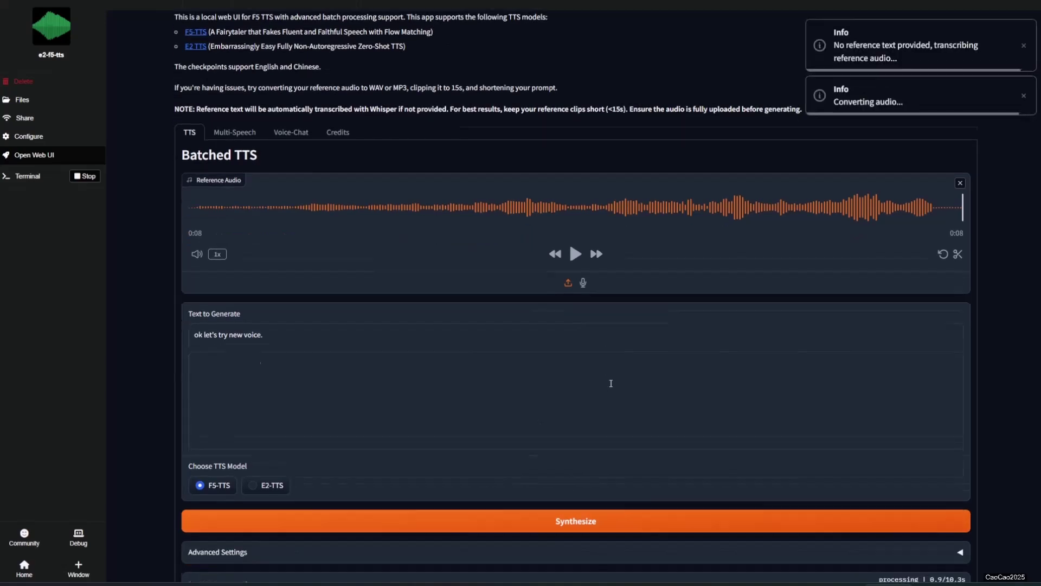
scroll(598, 381, down, 3)
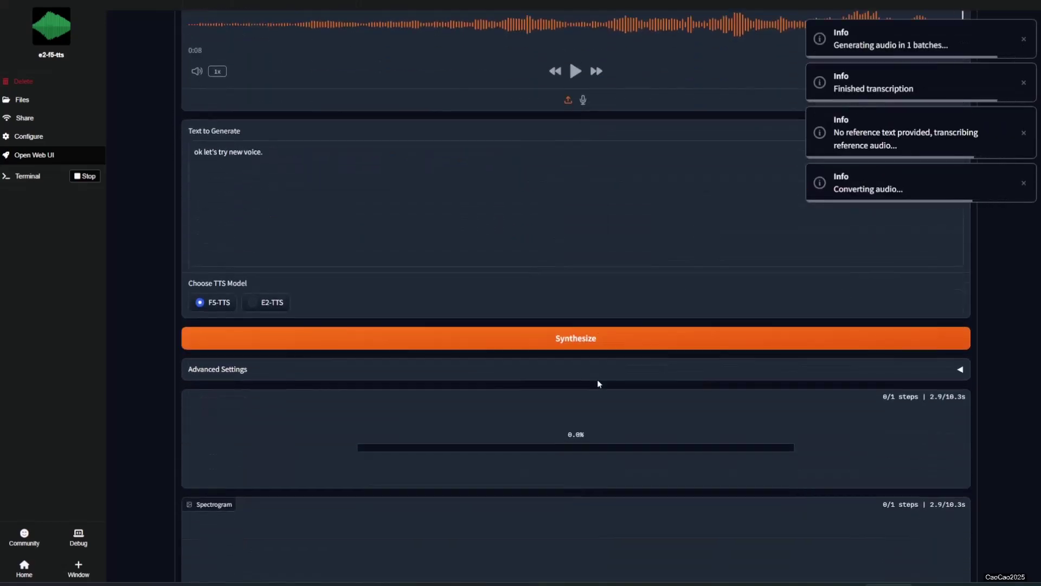
click(577, 472)
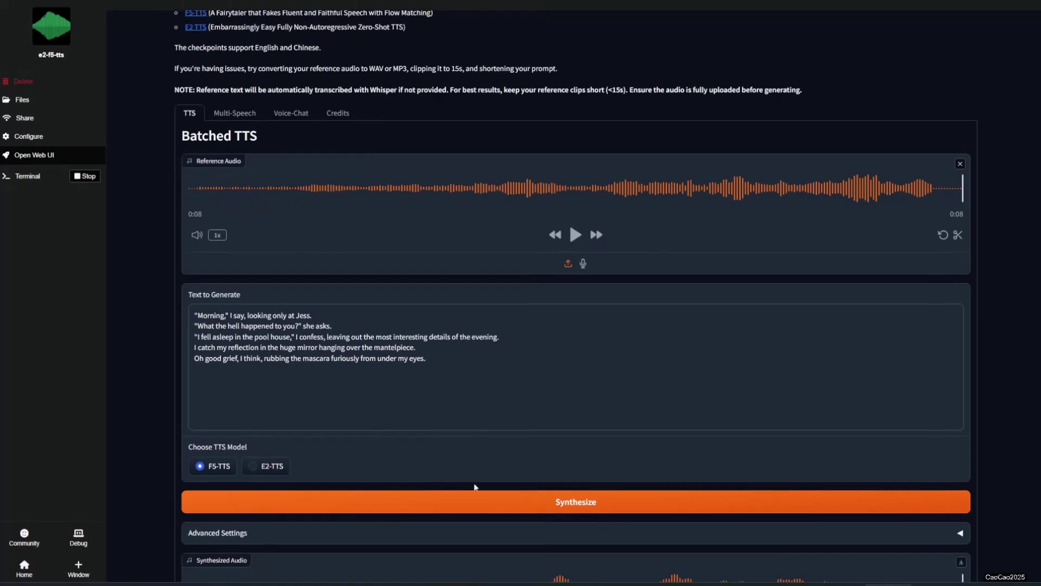
Synthesize the five-line dialogue passage beginning "Morning," with the F5-TTS model and play the result.
click(473, 500)
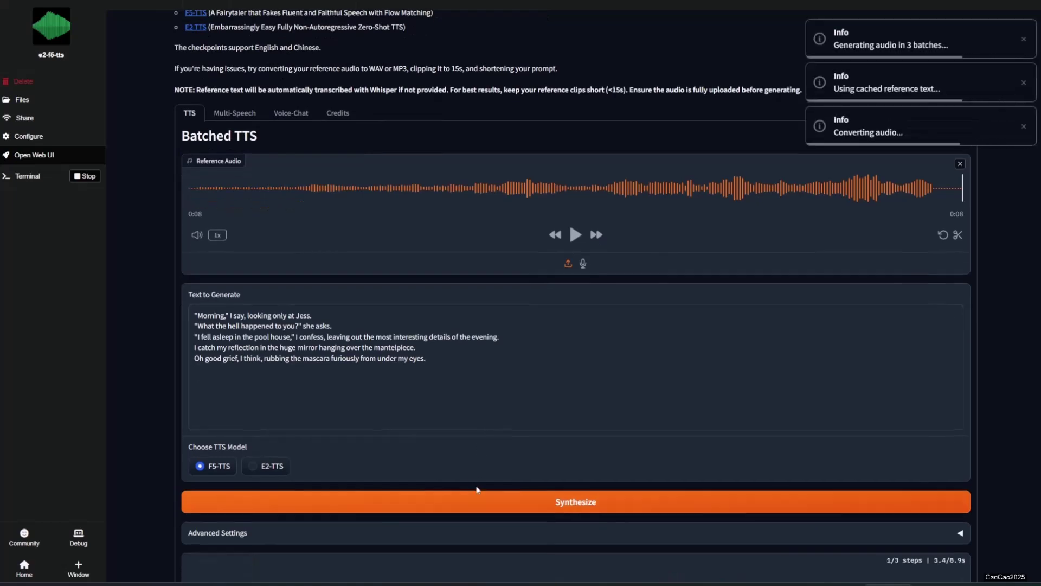
scroll(479, 489, down, 2)
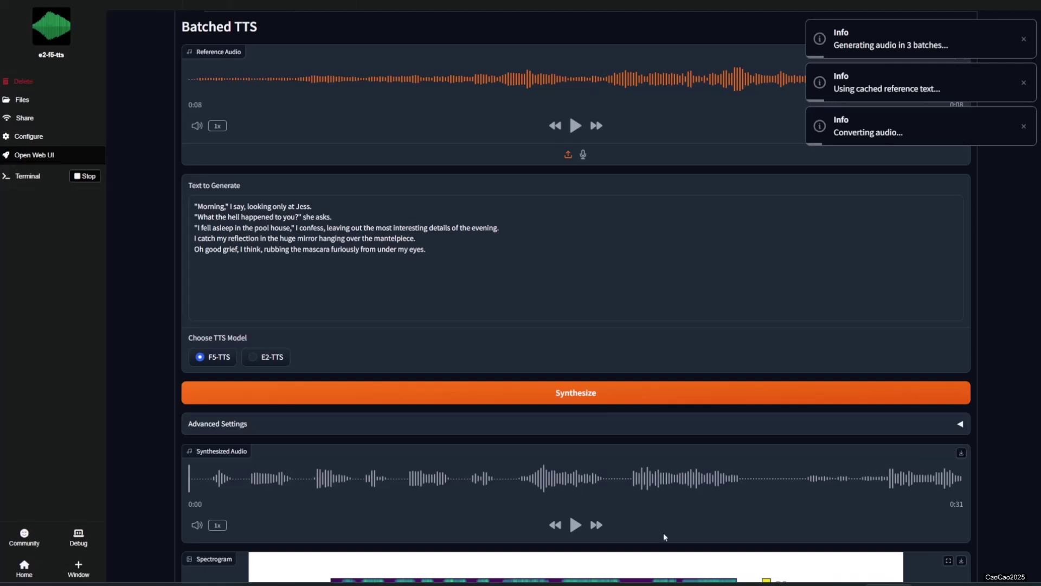
click(574, 525)
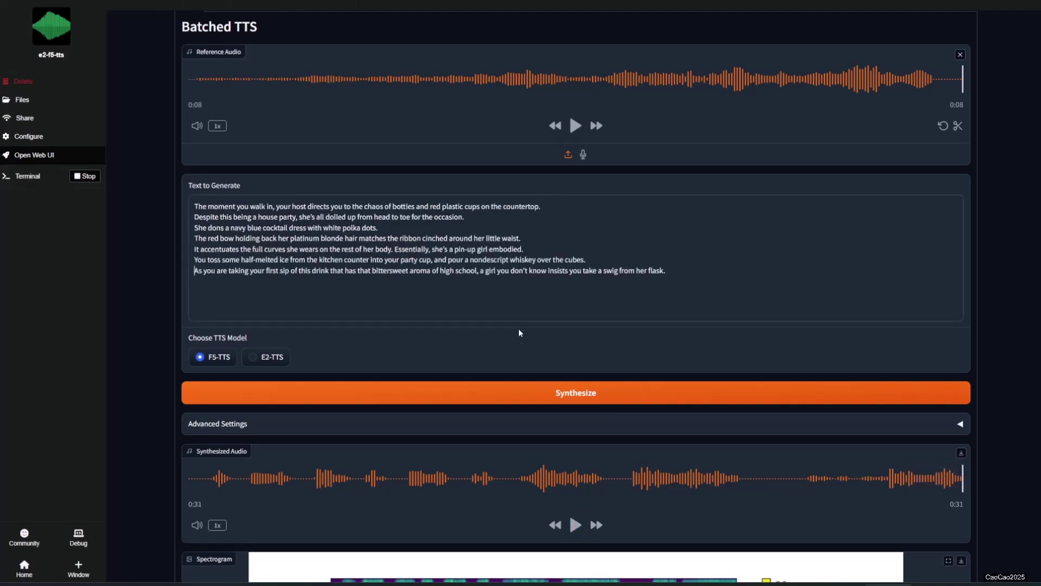
Synthesize the longer story passage beginning "The moment you walk in, your host directs you" with F5-TTS and play the result.
scroll(519, 327, up, 2)
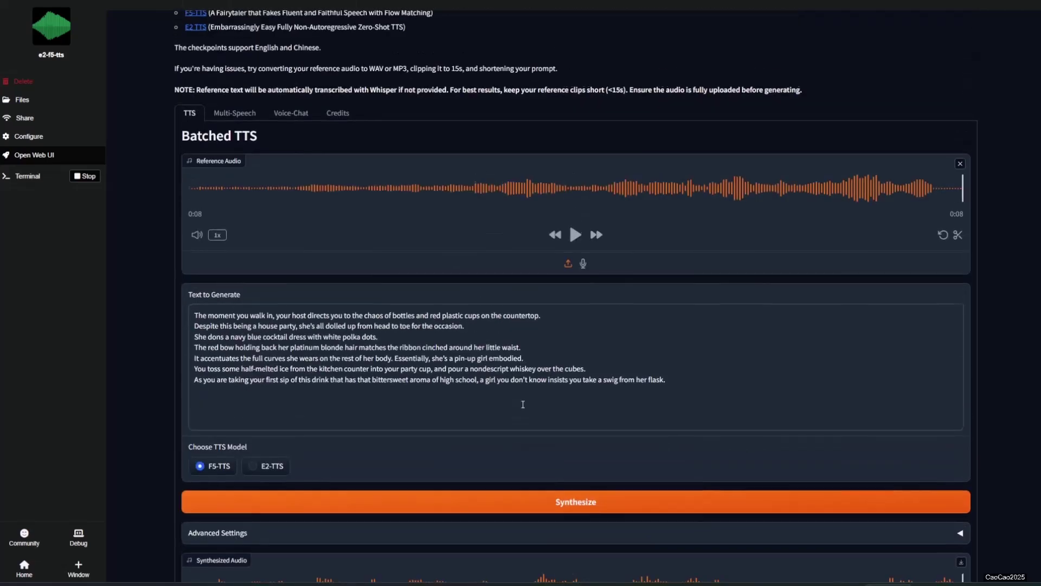
click(526, 504)
scroll(530, 477, down, 2)
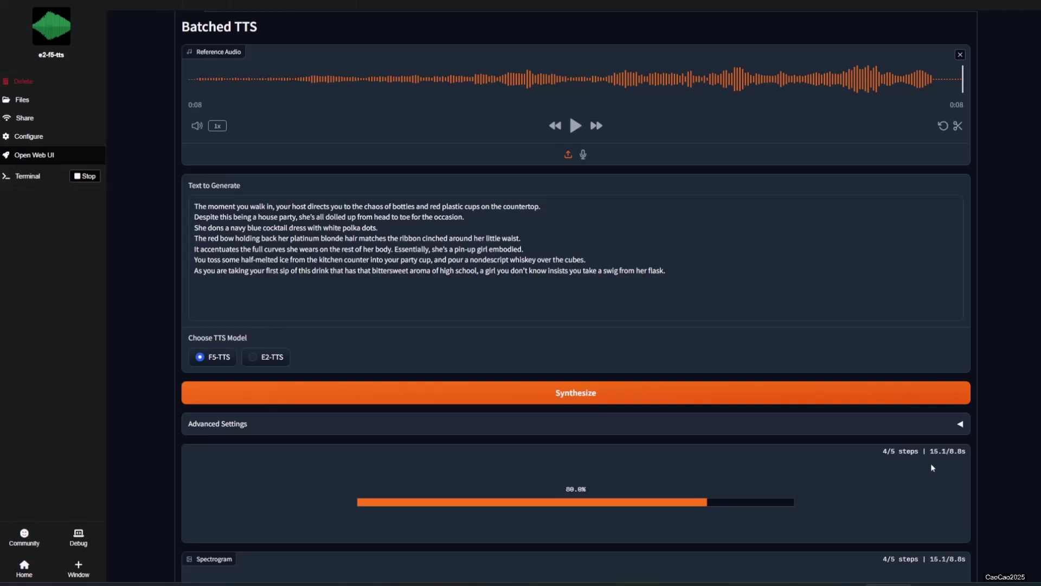
click(570, 537)
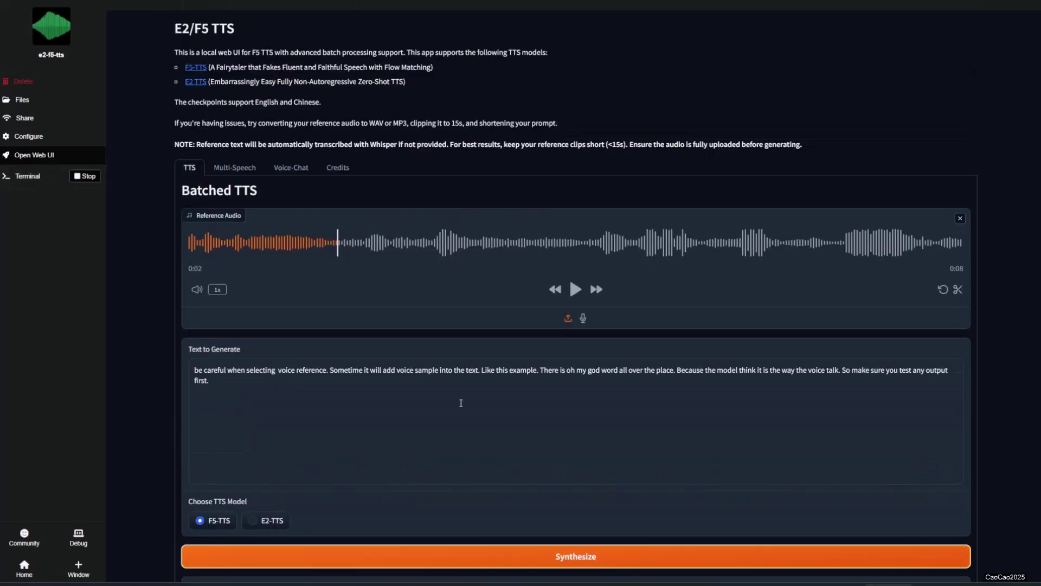
Play the synthesized audio for the text beginning "be careful when selecting voice reference.".
scroll(491, 492, down, 4)
click(569, 522)
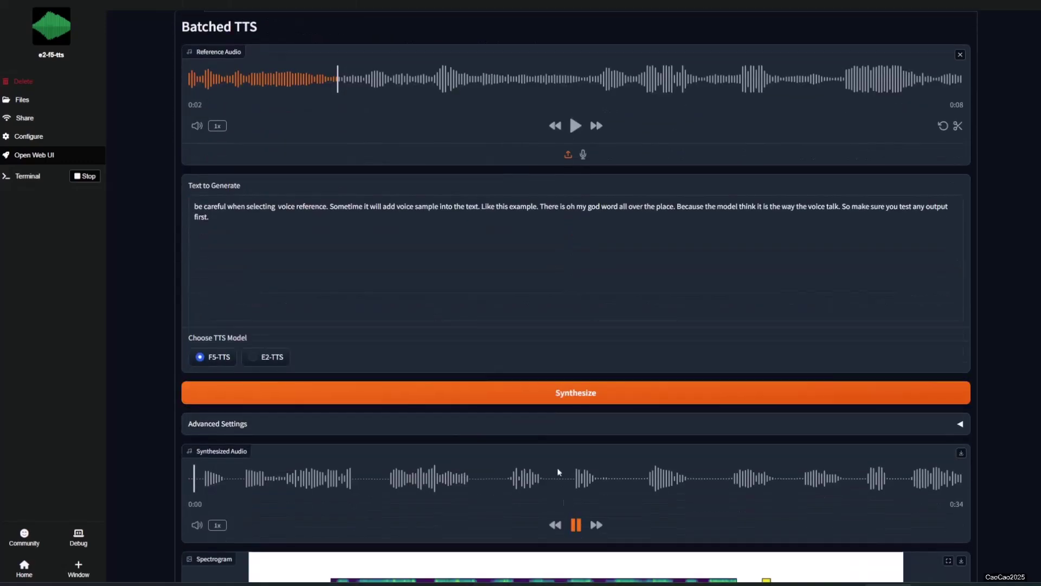
scroll(558, 445, down, 2)
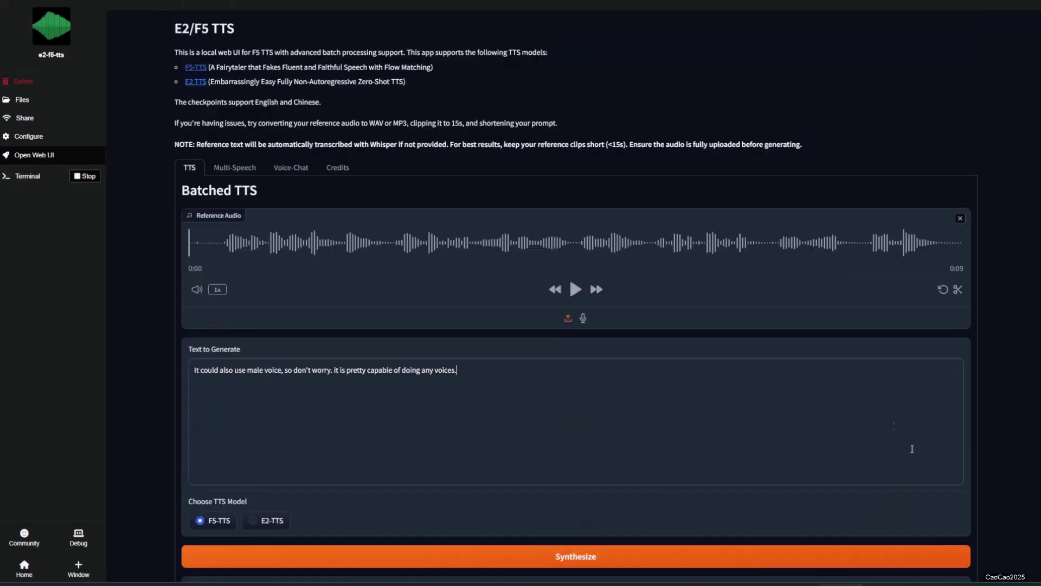
Synthesize "It could also use male voice, so don't worry. it is pretty capable of doing any voices." with F5-TTS and play the result.
click(752, 557)
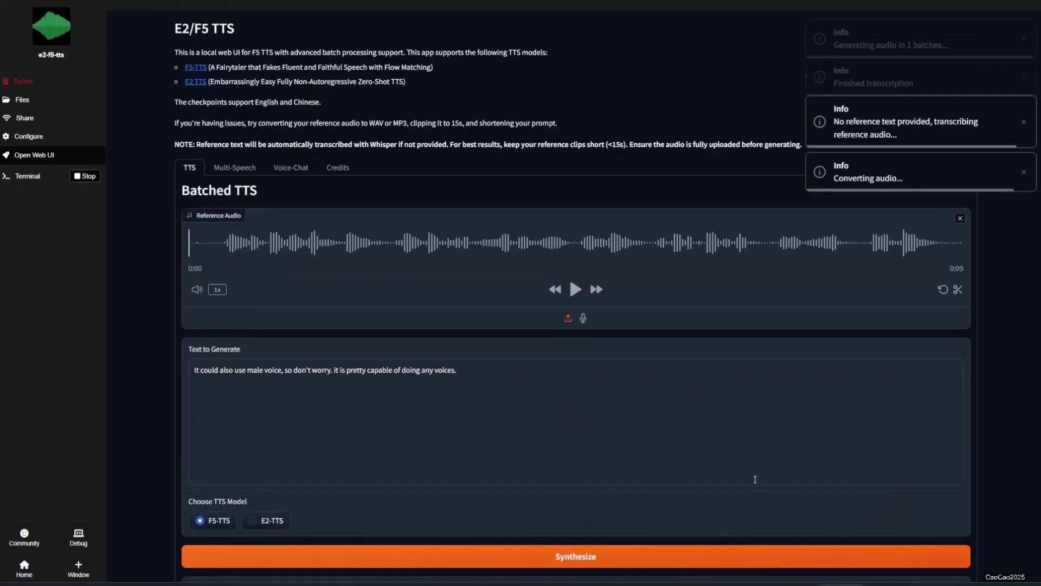
scroll(757, 453, down, 1)
scroll(757, 454, down, 3)
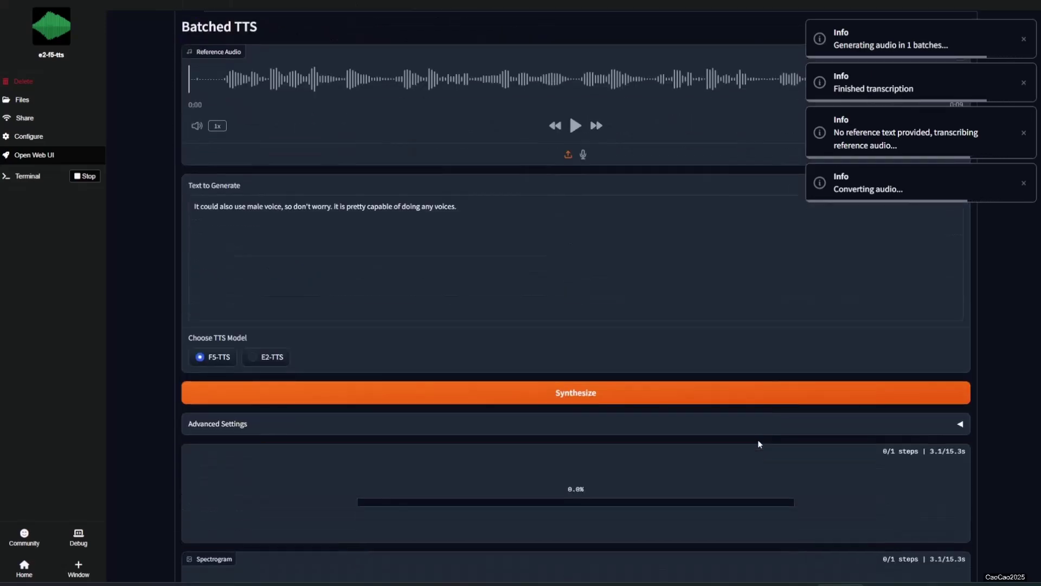
scroll(685, 498, down, 3)
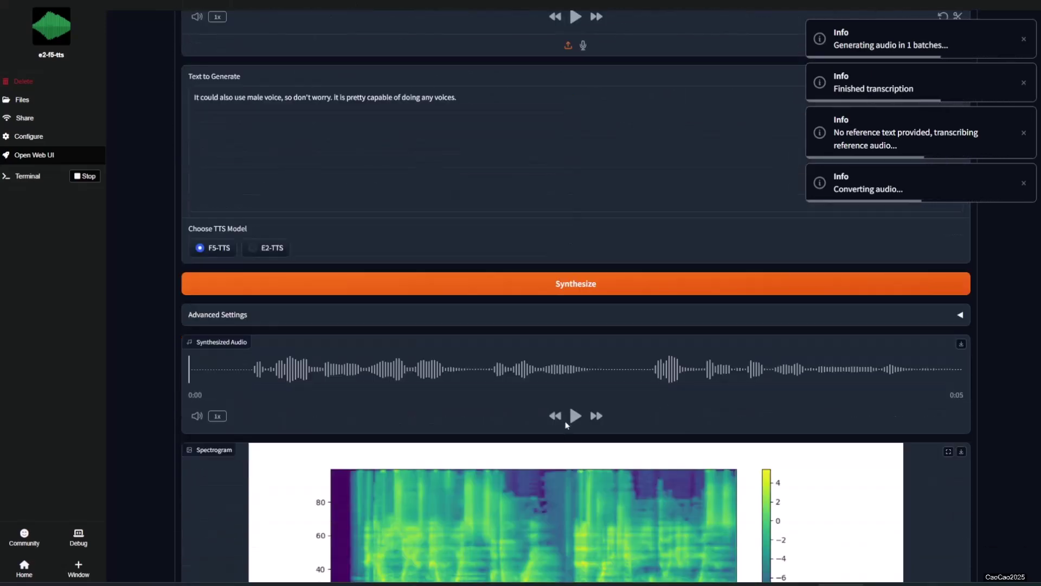
click(576, 422)
scroll(578, 423, up, 1)
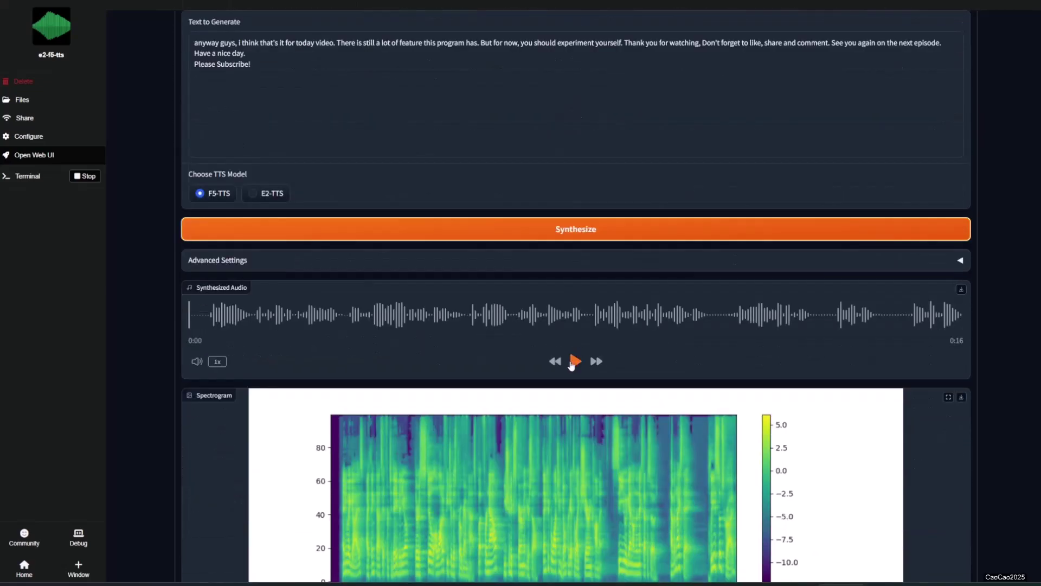
Play the synthesized audio of the closing message beginning "anyway guys, i think that's it for today video.".
click(572, 365)
scroll(574, 362, up, 2)
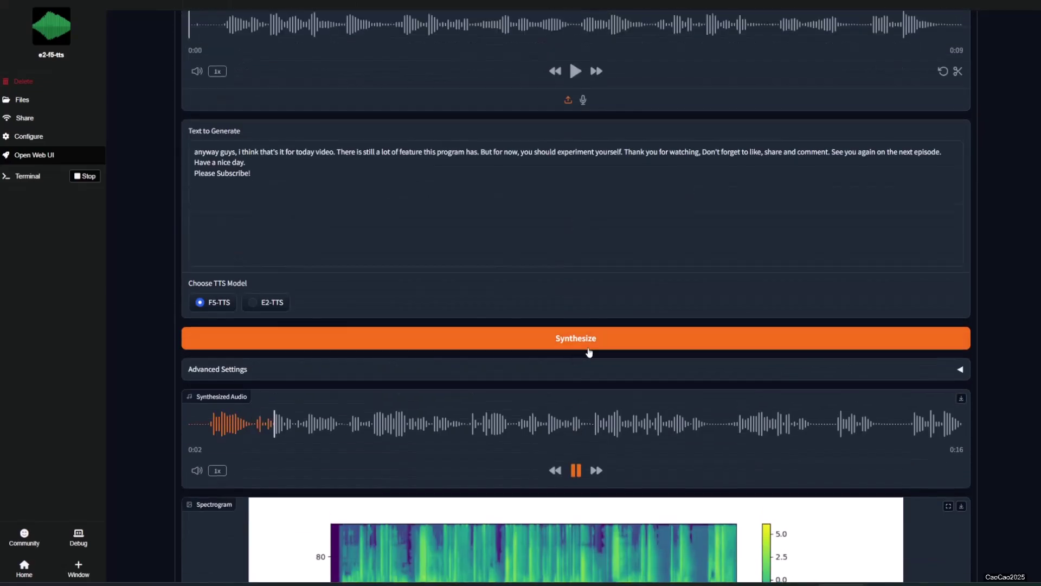